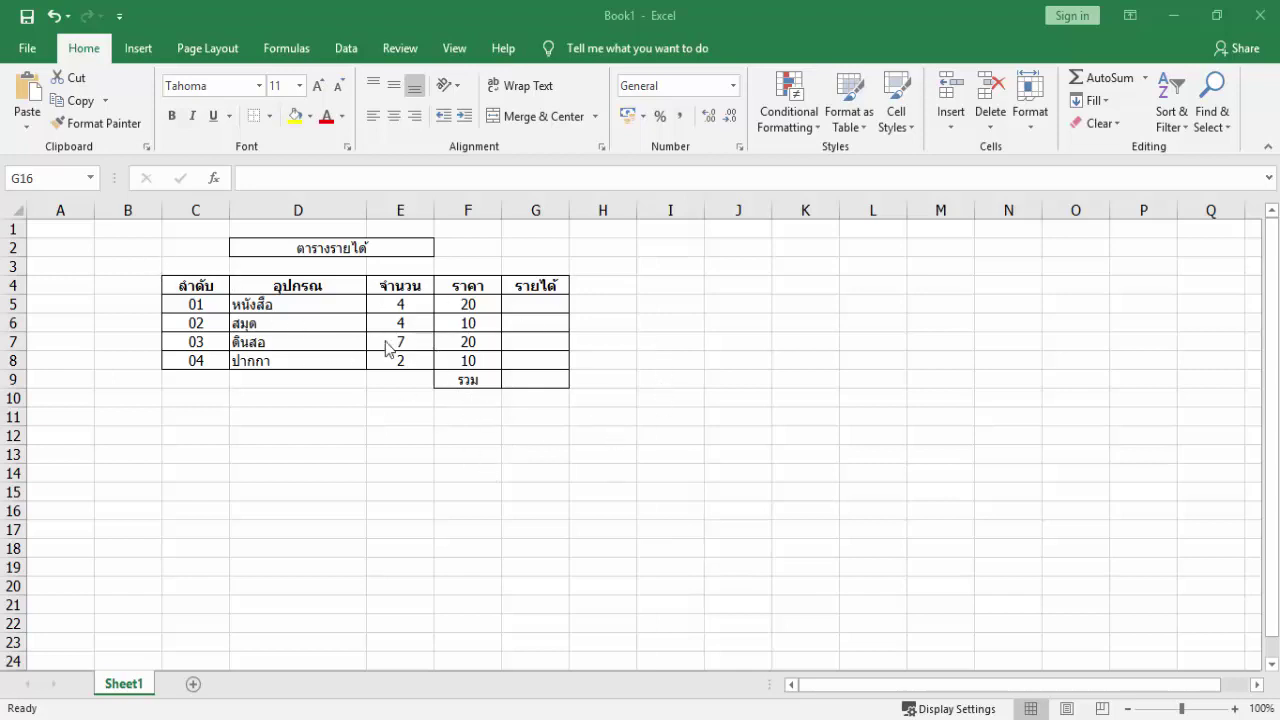
# Step: Widen column G so the รายได้ revenue header and values have more room
pyautogui.click(531, 305)
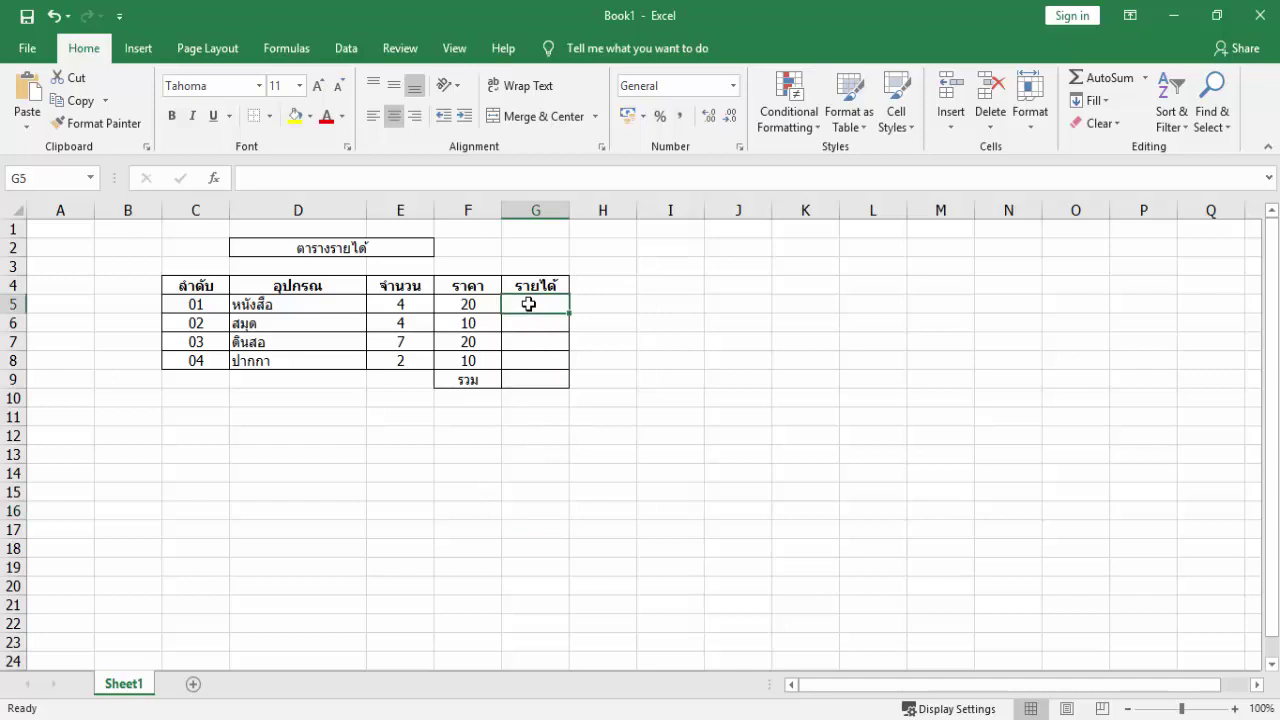
pyautogui.click(569, 212)
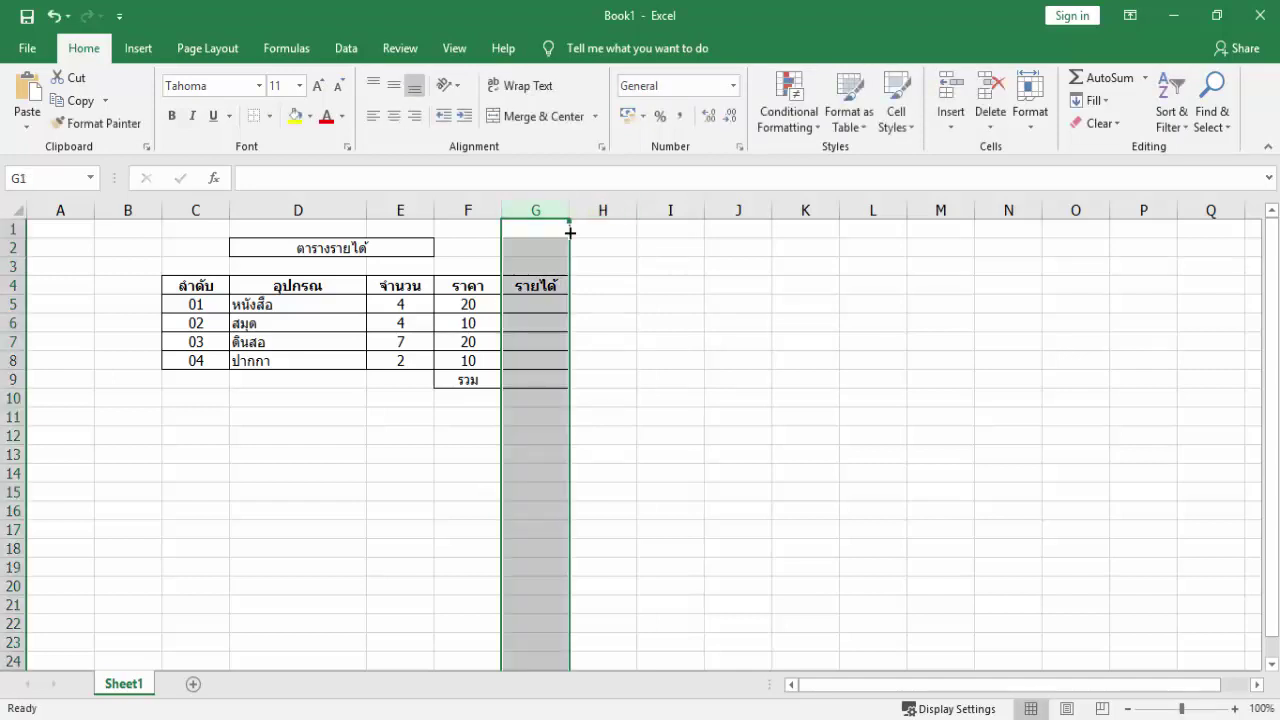
pyautogui.moveTo(570, 212); pyautogui.dragTo(624, 240)
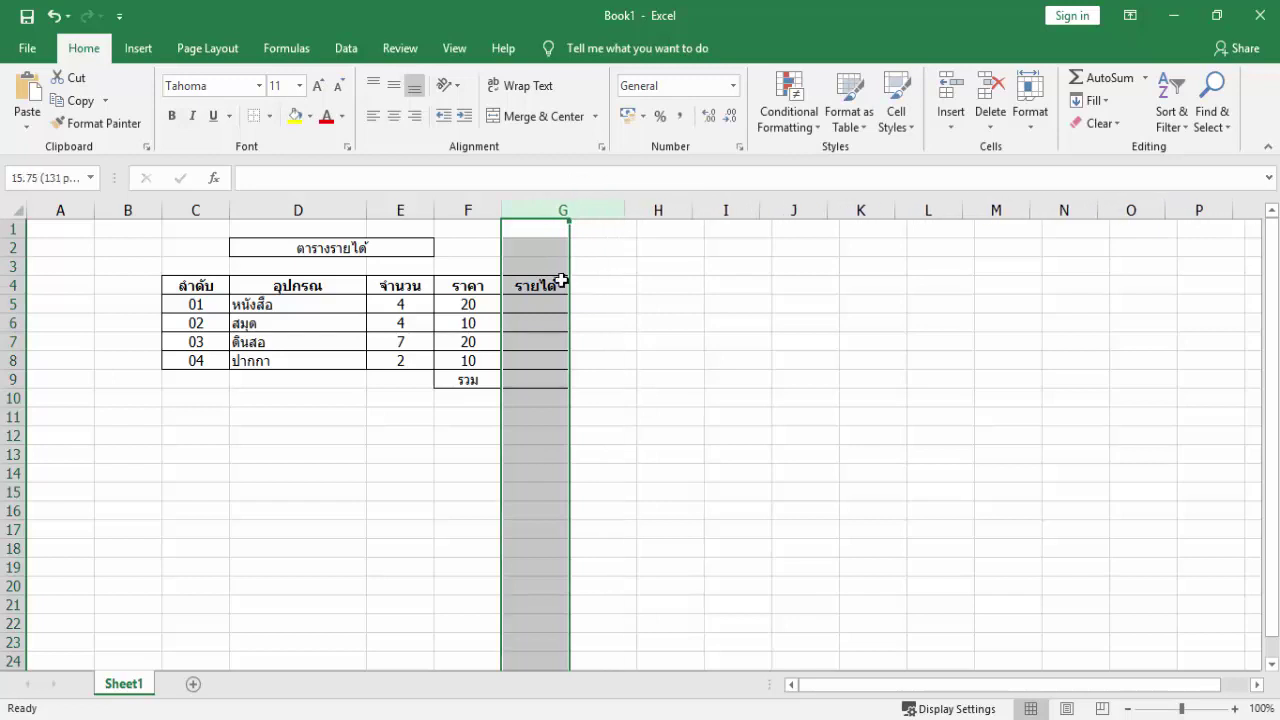
pyautogui.click(557, 305)
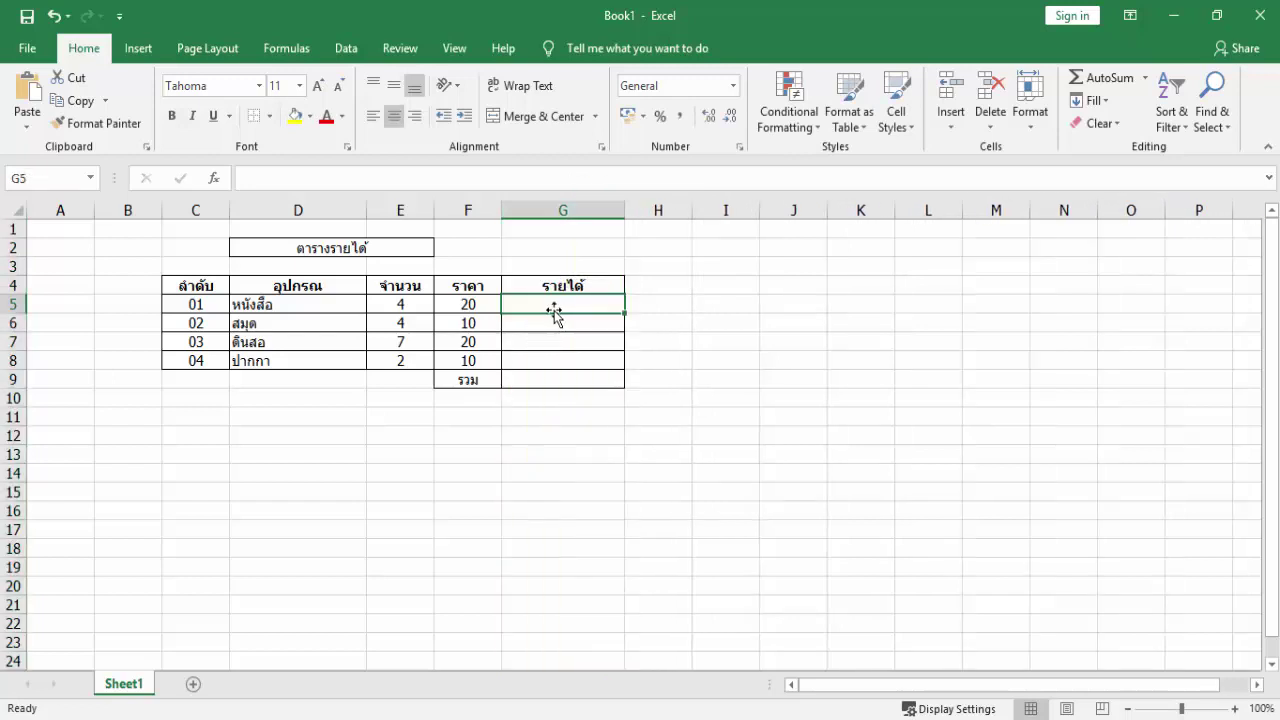
# Step: Enter =E5*F5 in G5 and fill it down to G8, giving 80, 40, 140 and 20
pyautogui.click(313, 183)
pyautogui.write('=')
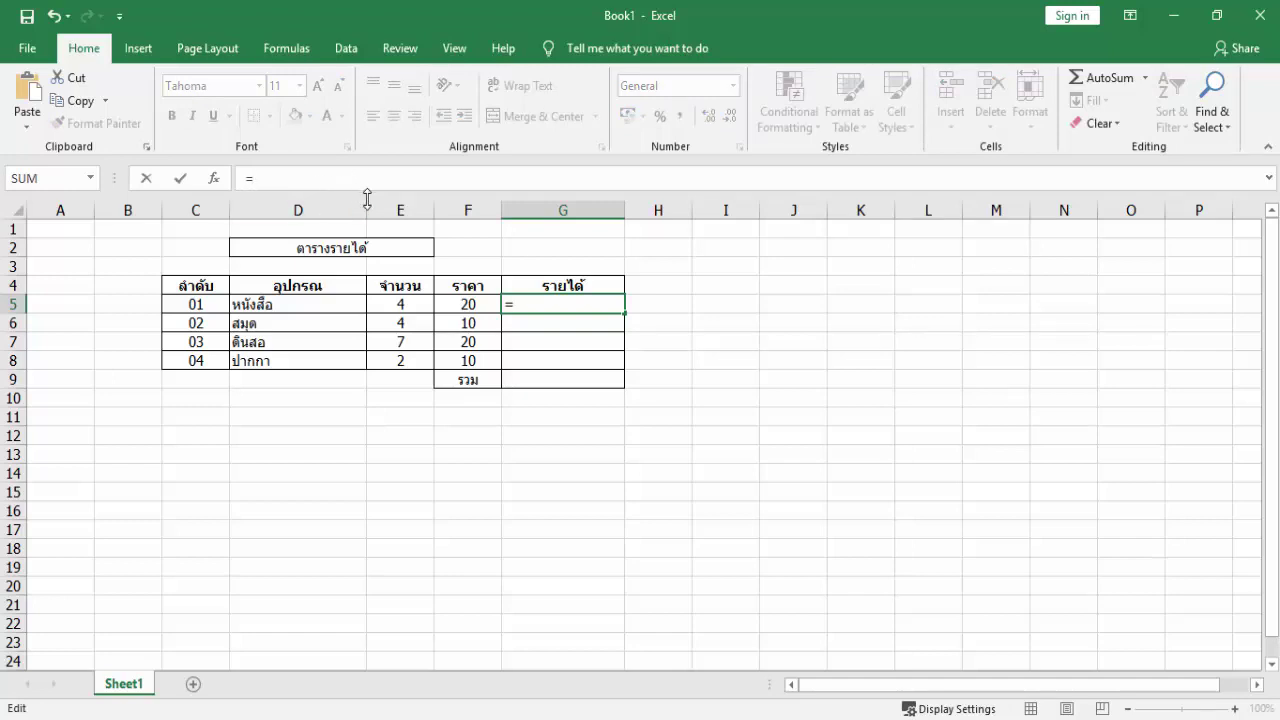
pyautogui.click(409, 304)
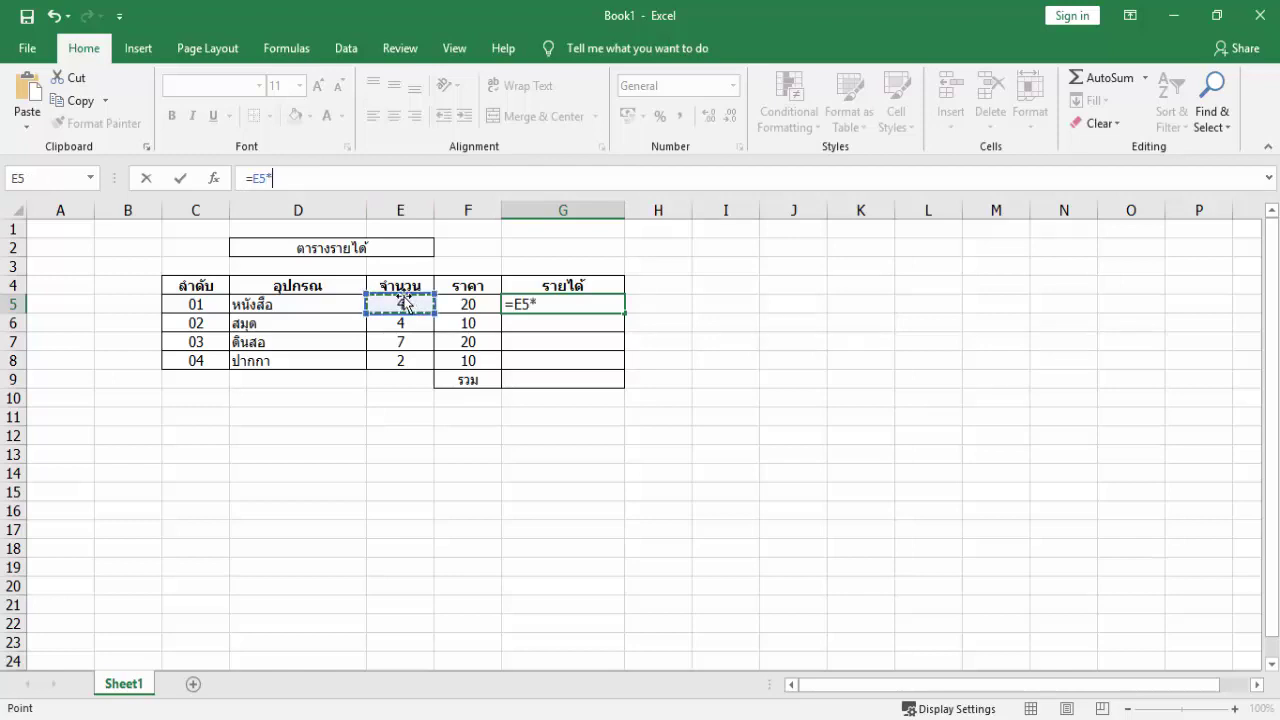
pyautogui.click(478, 309)
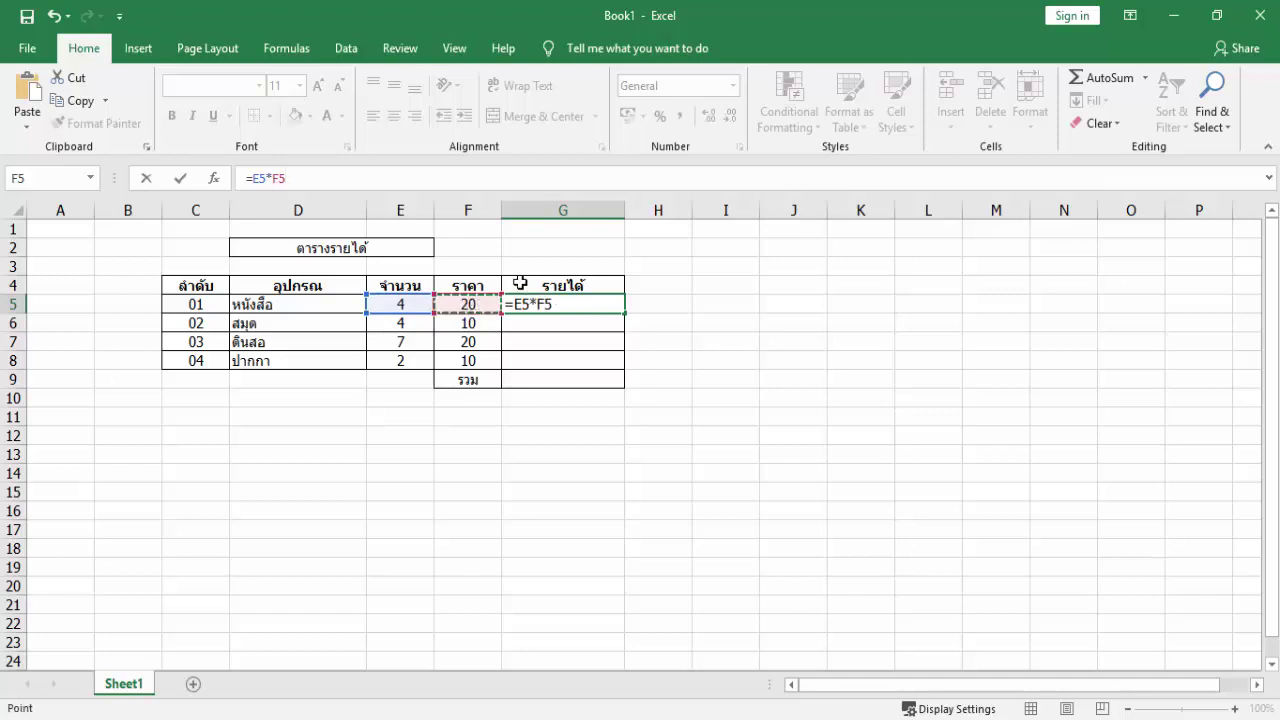
pyautogui.press('Return')
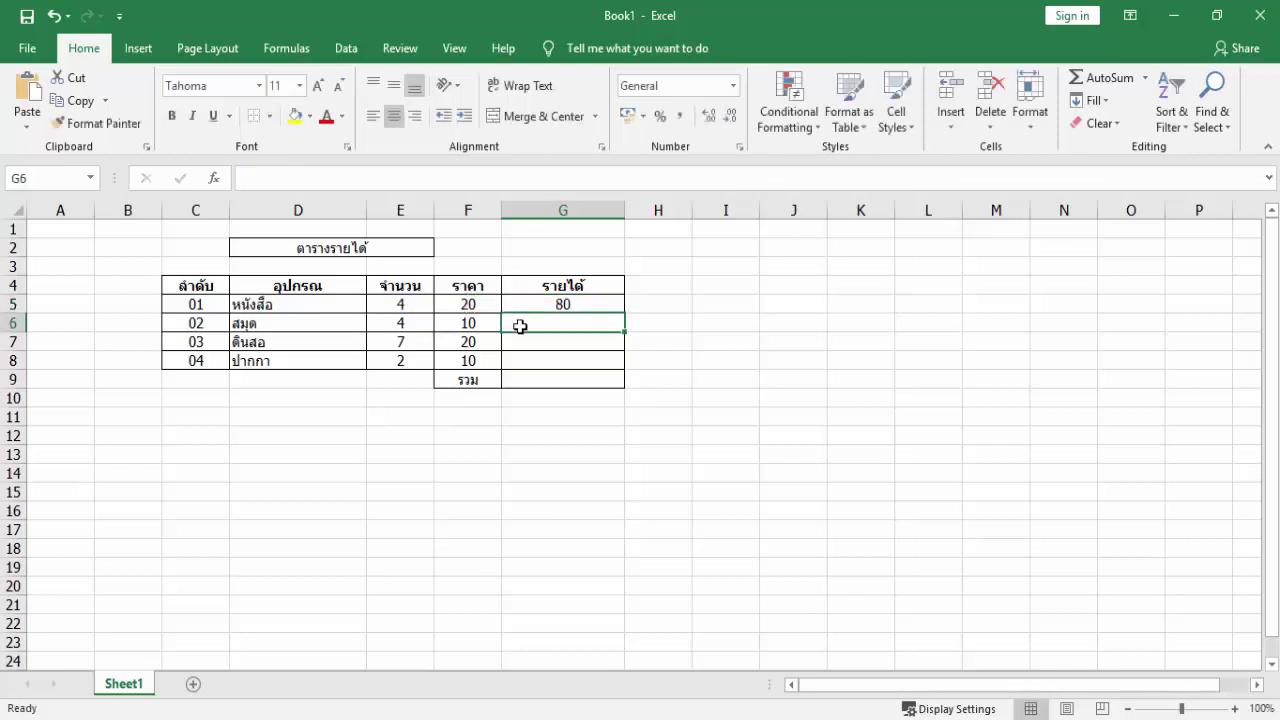
pyautogui.click(588, 303)
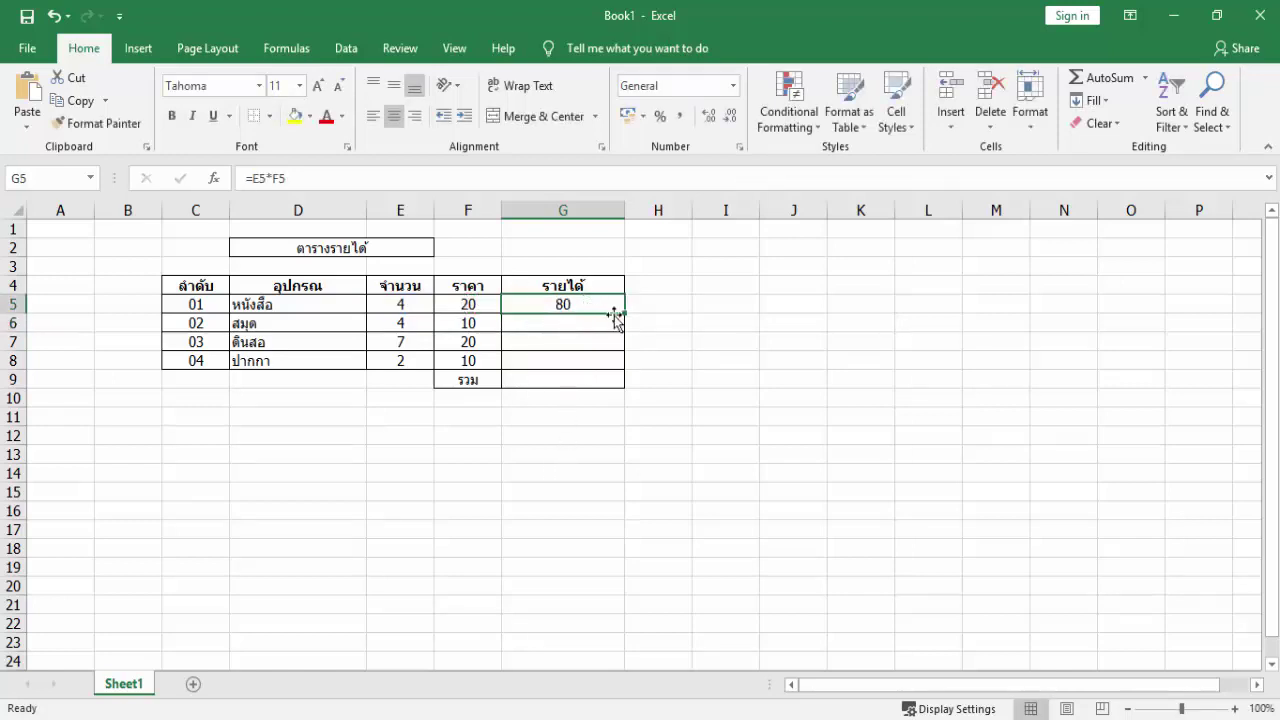
pyautogui.moveTo(624, 331); pyautogui.dragTo(623, 370)
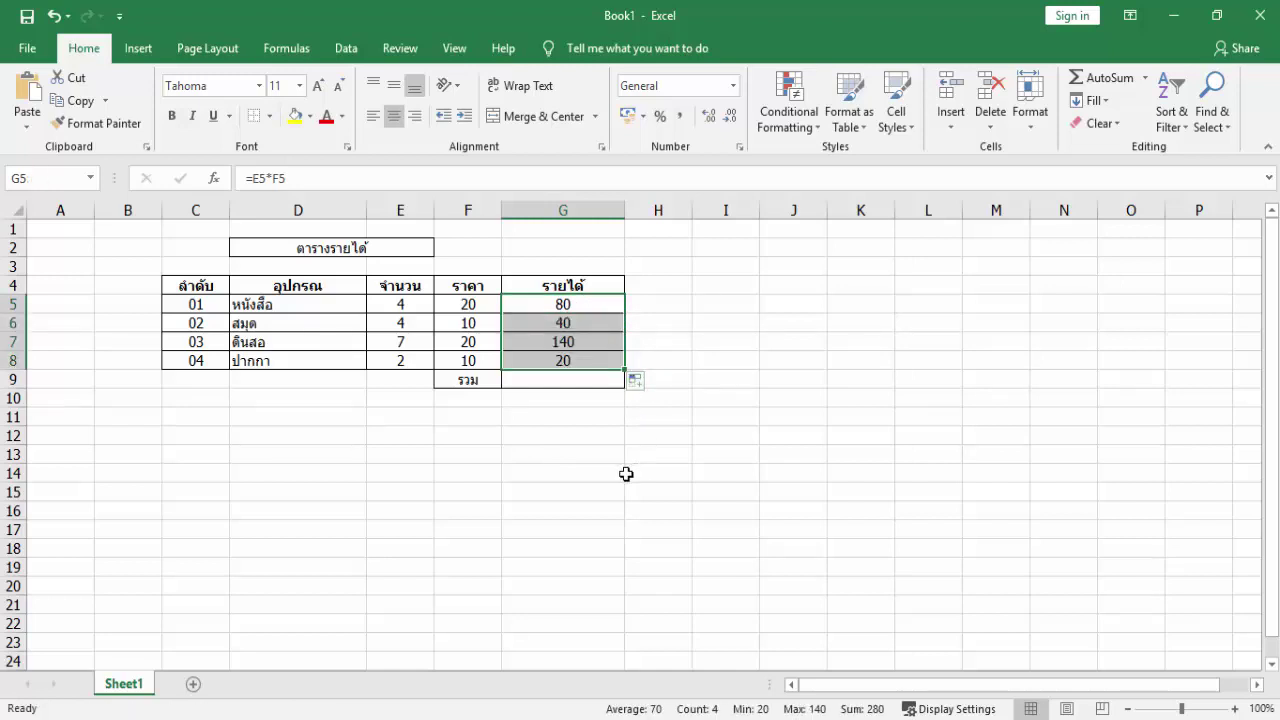
# Step: AutoSum the revenues G5:G8 so G9 shows =SUM(G5:G8) totalling 280
pyautogui.click(550, 381)
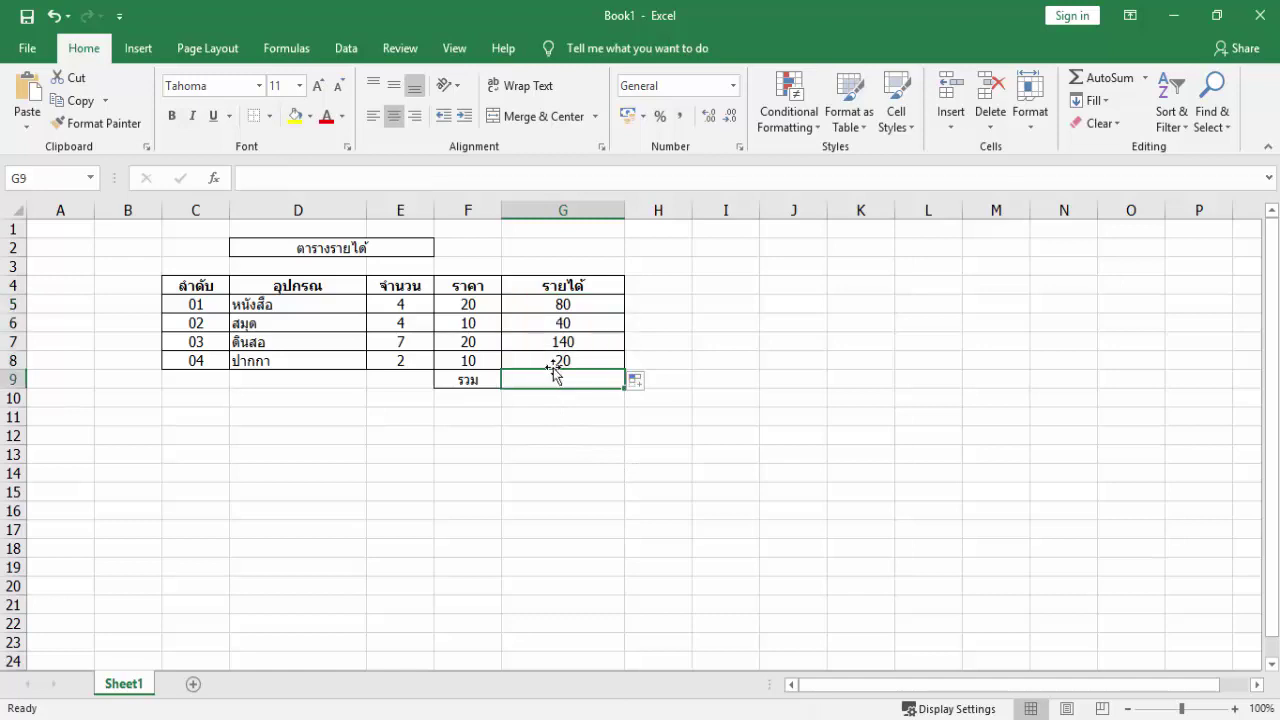
pyautogui.moveTo(550, 310); pyautogui.dragTo(553, 360)
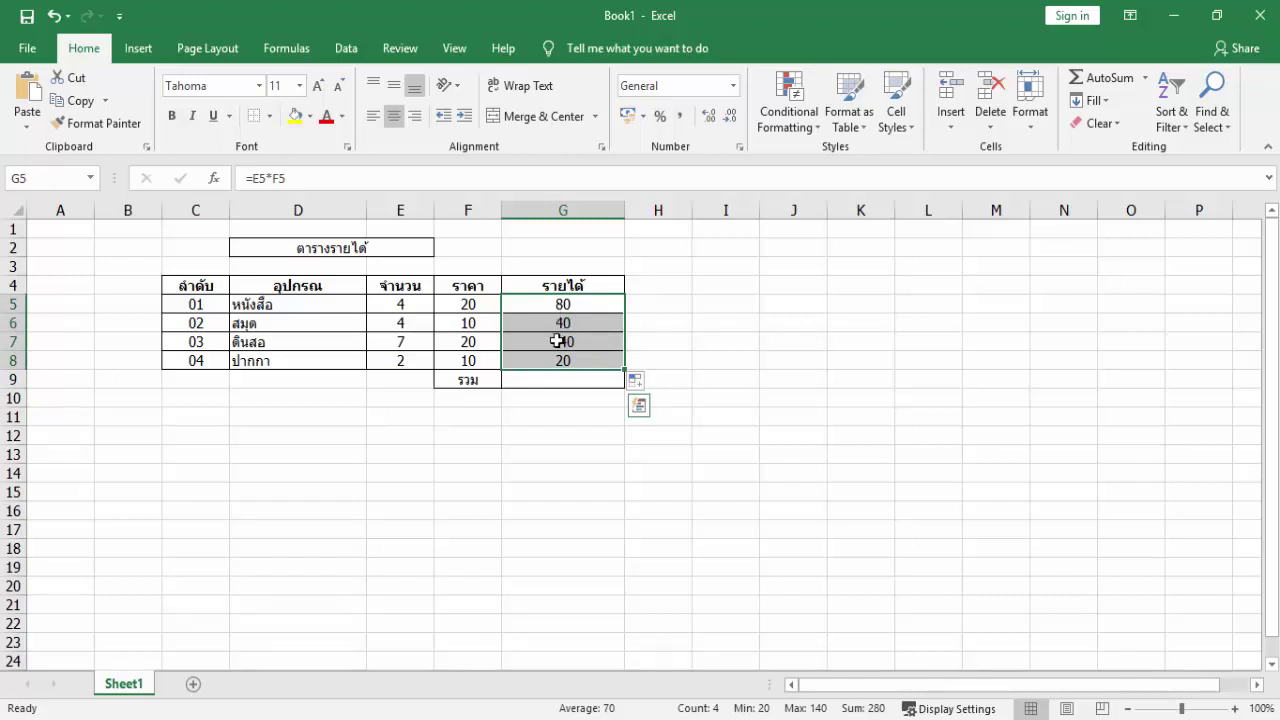
pyautogui.click(1097, 77)
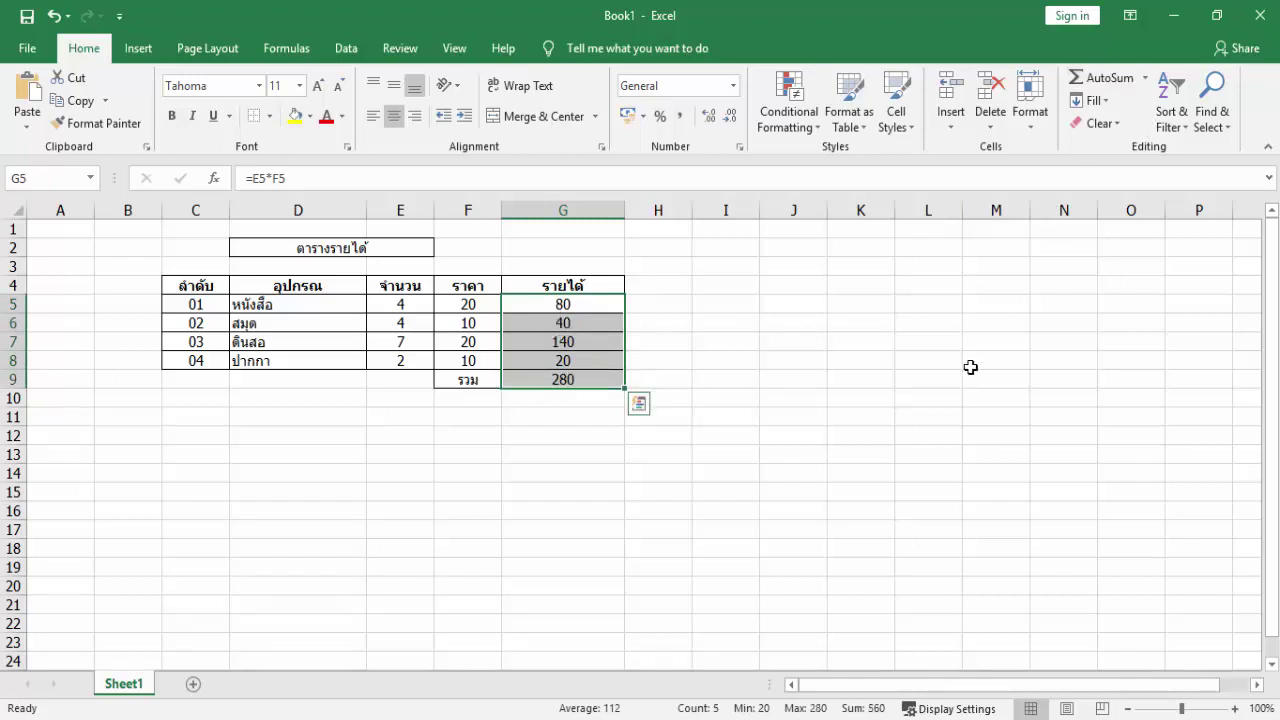
pyautogui.click(618, 452)
# Step: Check the SUM formula in G9 and the revenue formulas in column G
pyautogui.click(582, 379)
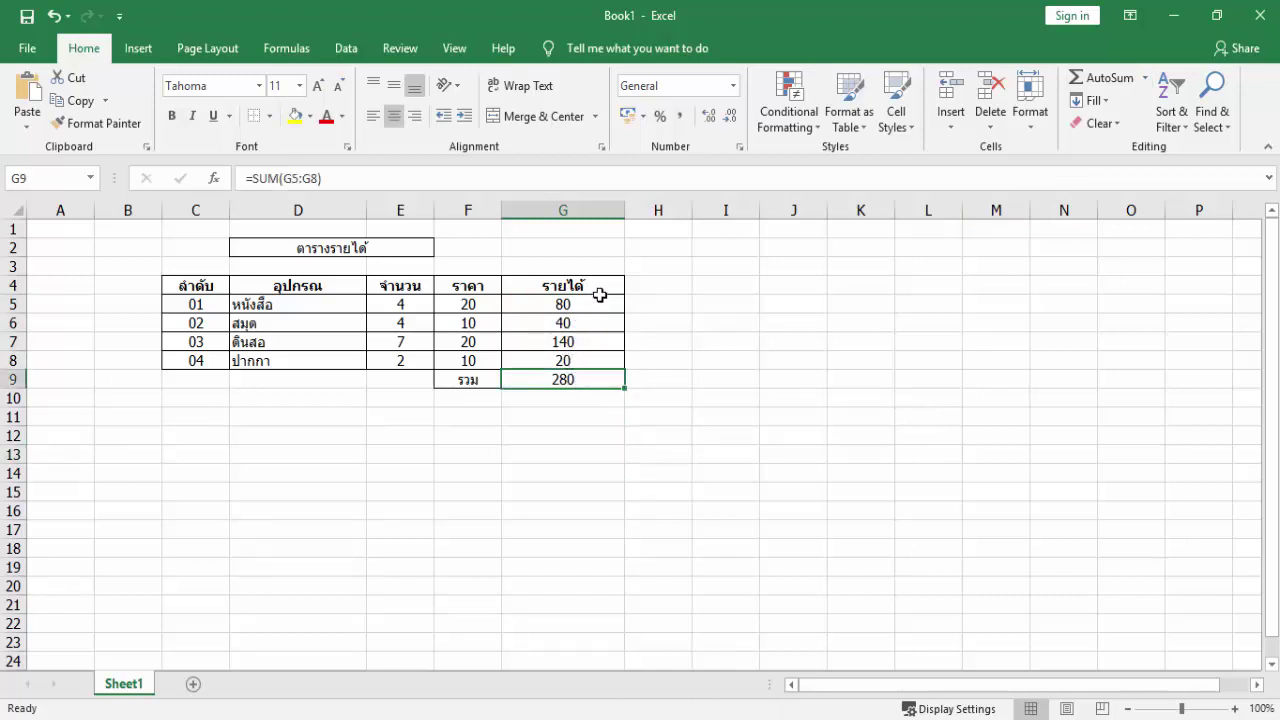
pyautogui.click(565, 303)
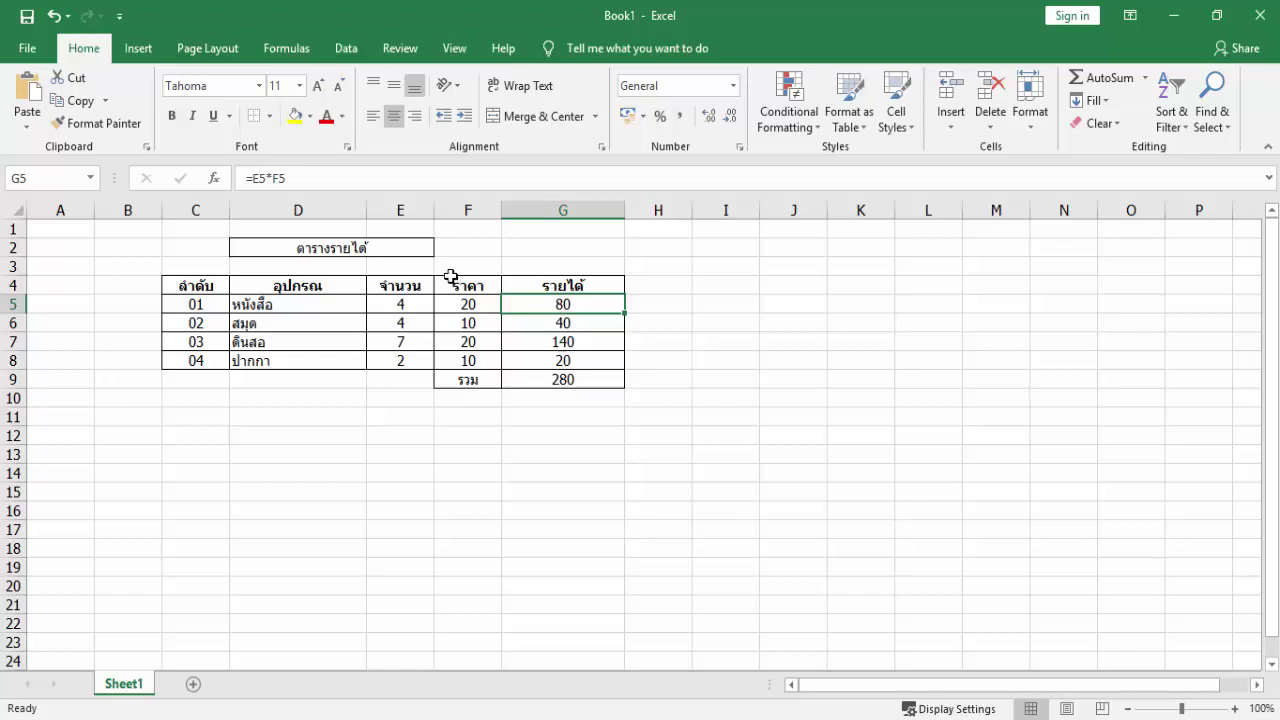
pyautogui.click(551, 322)
pyautogui.click(558, 304)
# Step: Append two zeros to the F5 and F6 prices, making them 2000 and 1000
pyautogui.click(593, 431)
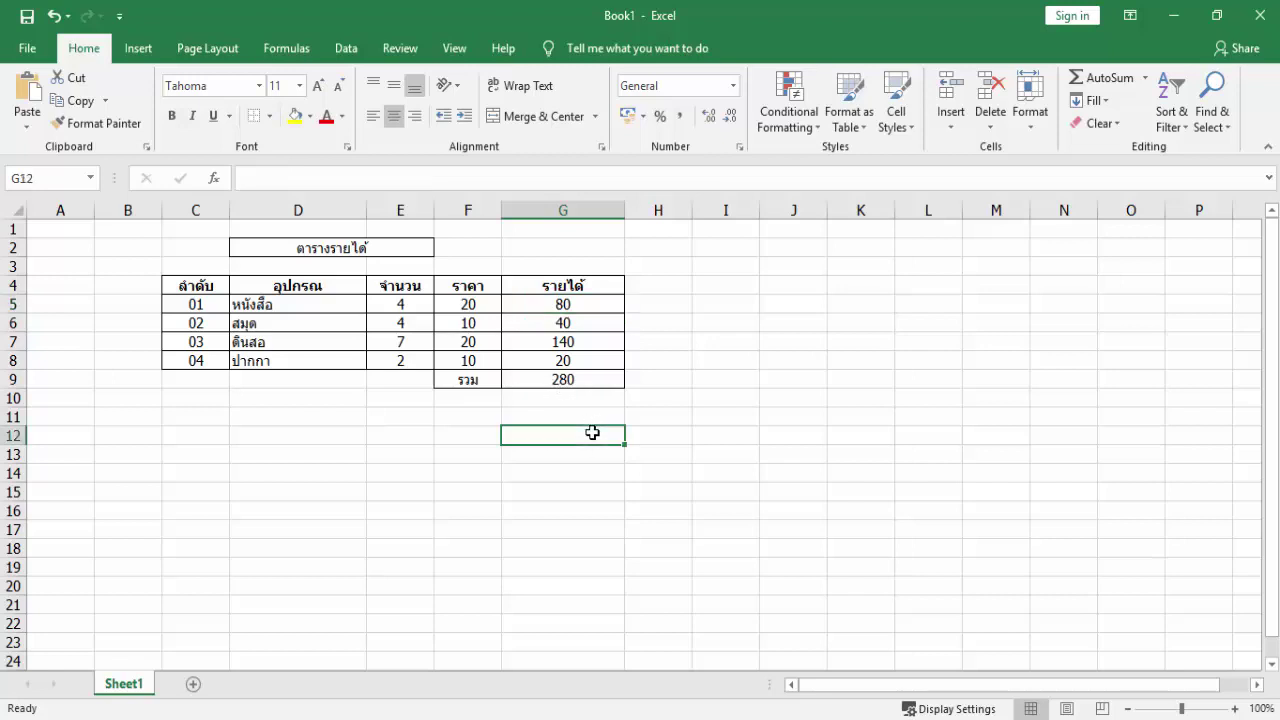
pyautogui.click(556, 310)
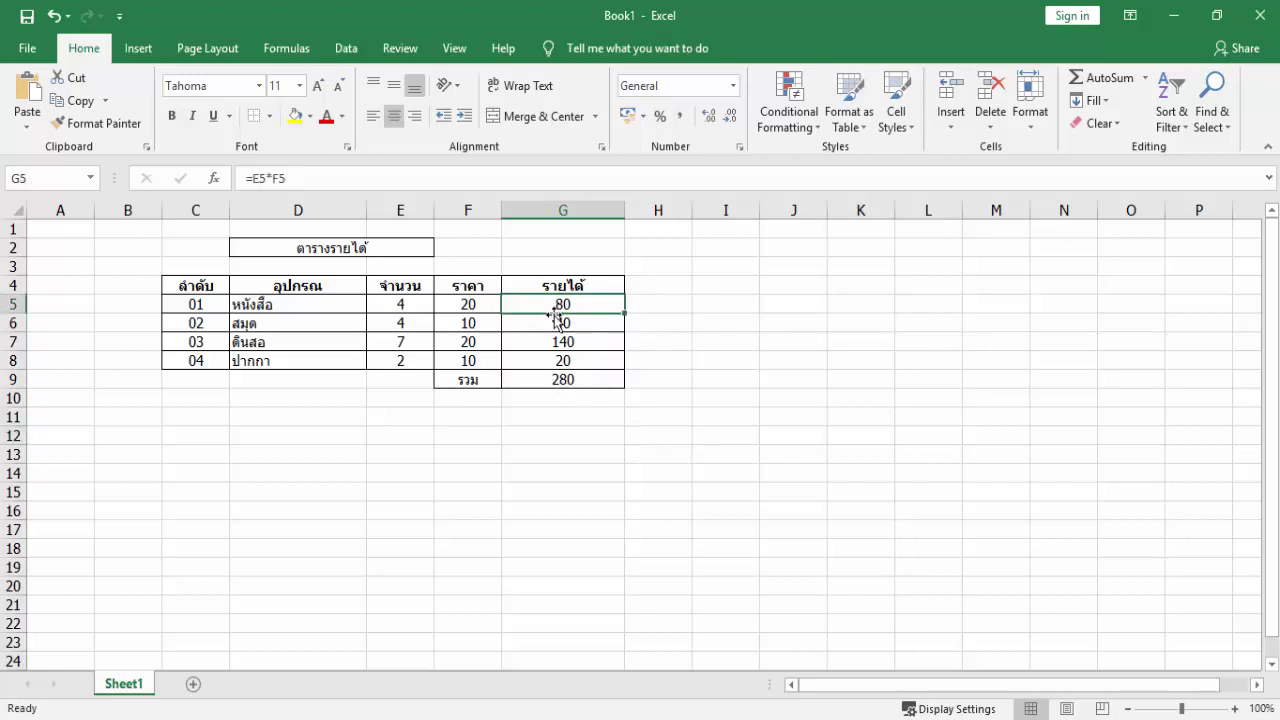
pyautogui.doubleClick(467, 306)
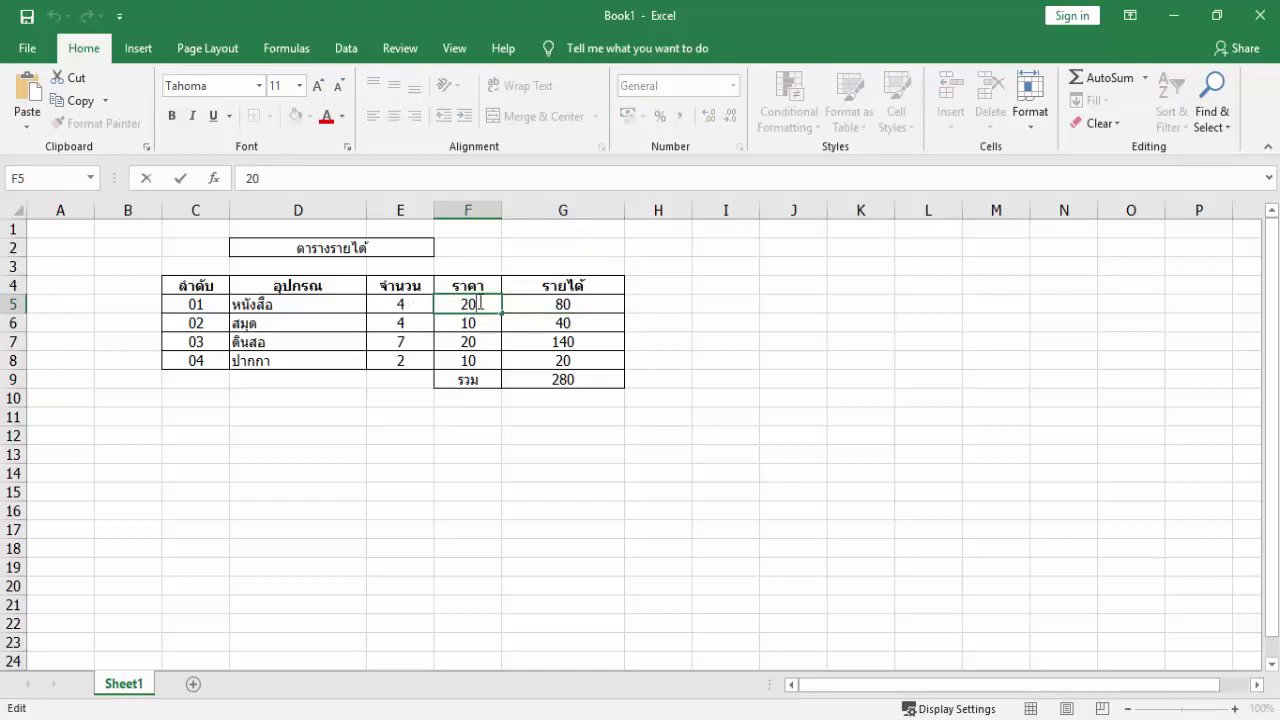
pyautogui.write('00')
pyautogui.click(542, 450)
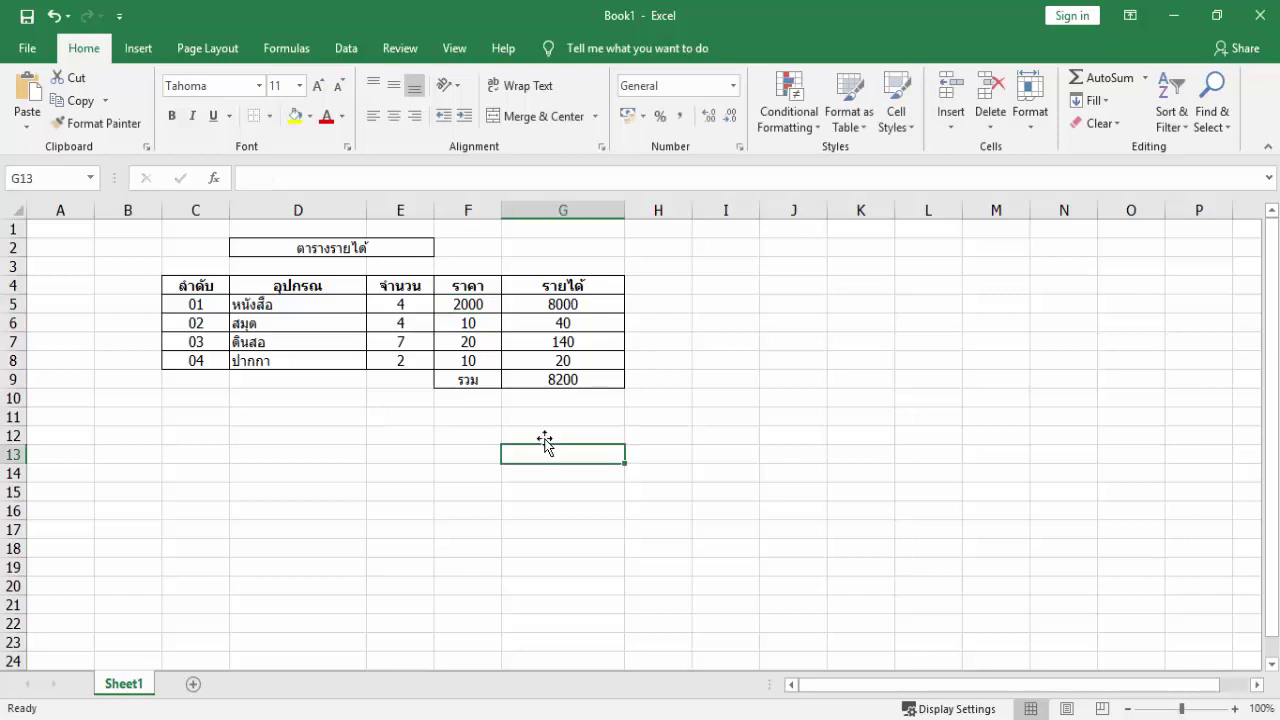
pyautogui.doubleClick(482, 326)
pyautogui.write('00')
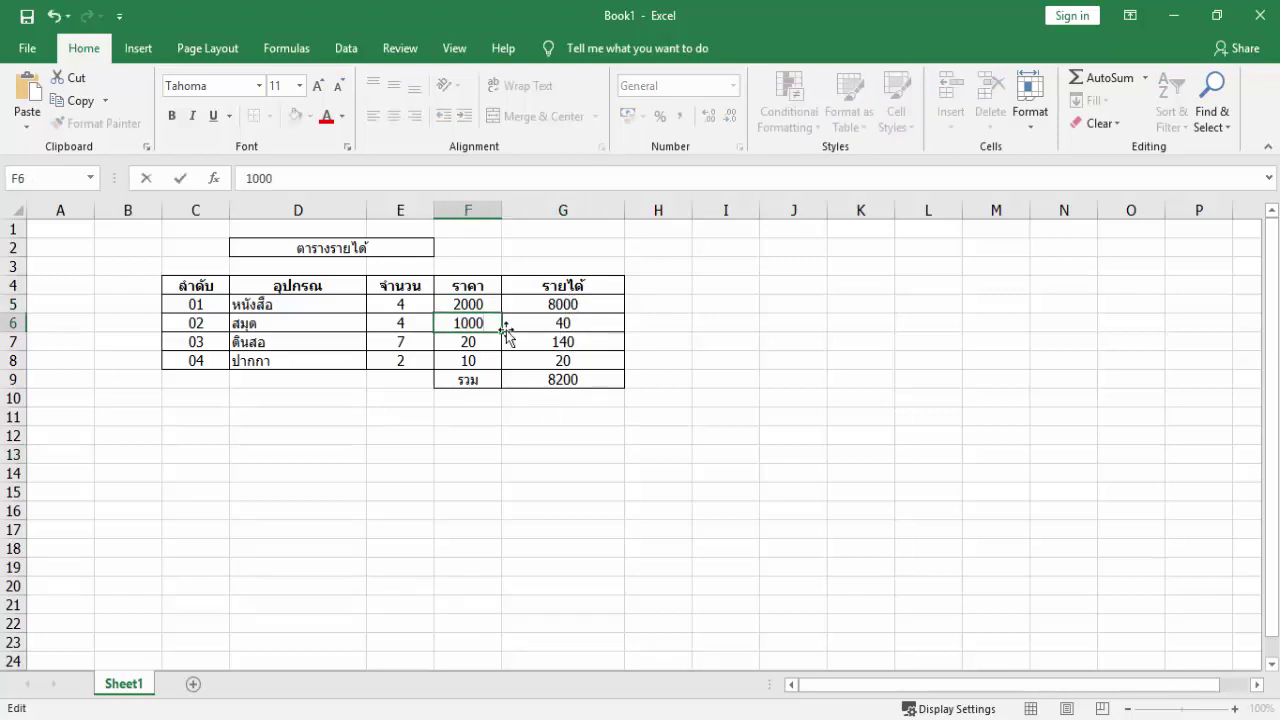
pyautogui.click(476, 344)
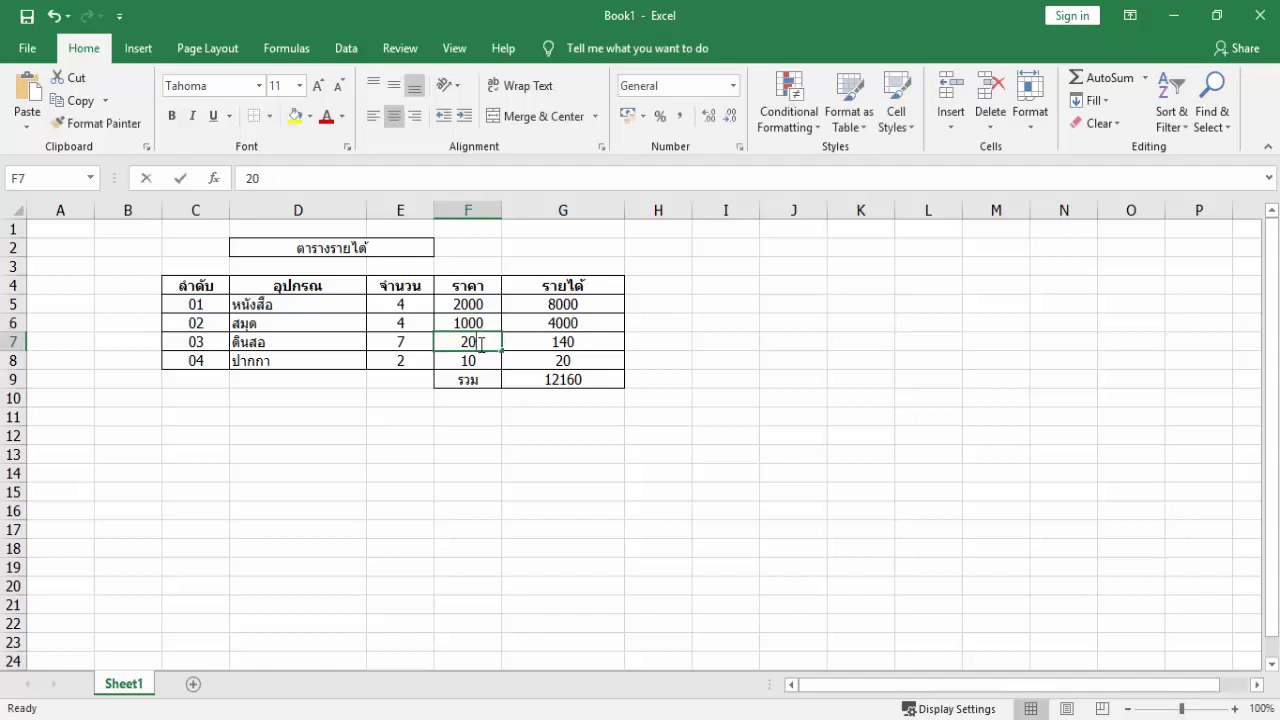
# Step: Raise the F7 and F8 prices to 2000 and 1000, bringing the total to 28000
pyautogui.doubleClick(481, 344)
pyautogui.write('00')
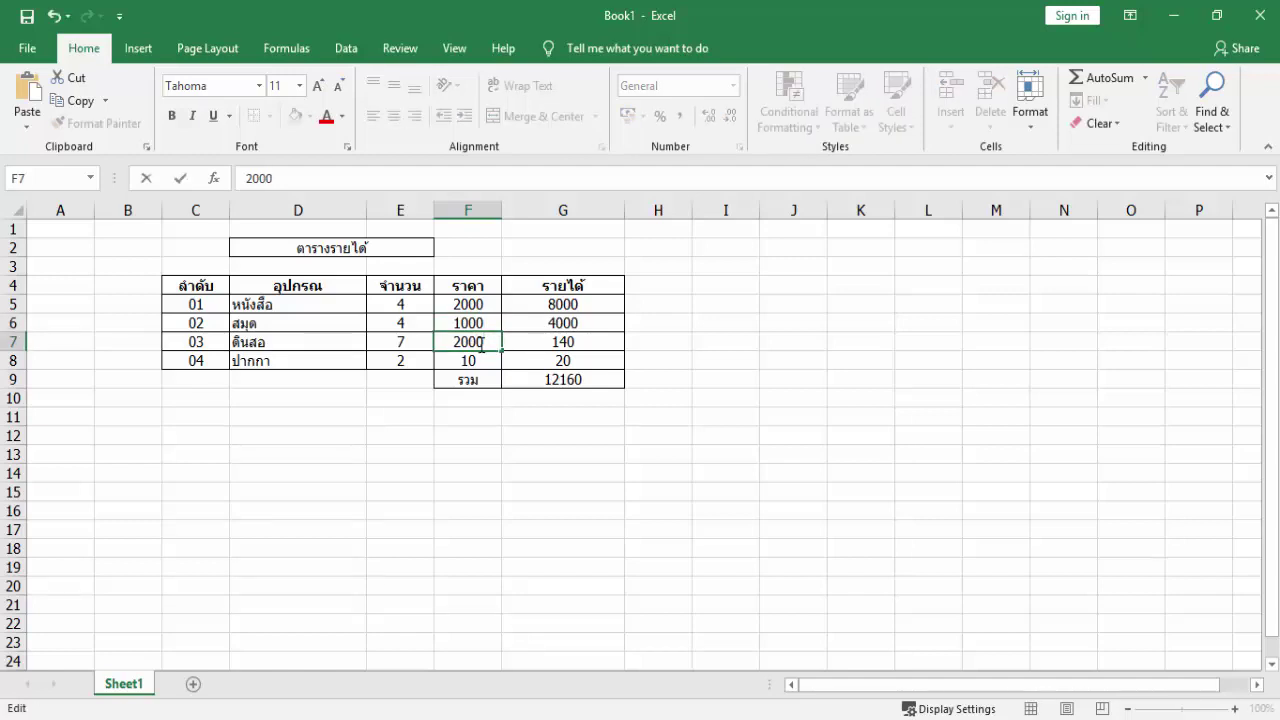
pyautogui.click(477, 360)
pyautogui.doubleClick(479, 362)
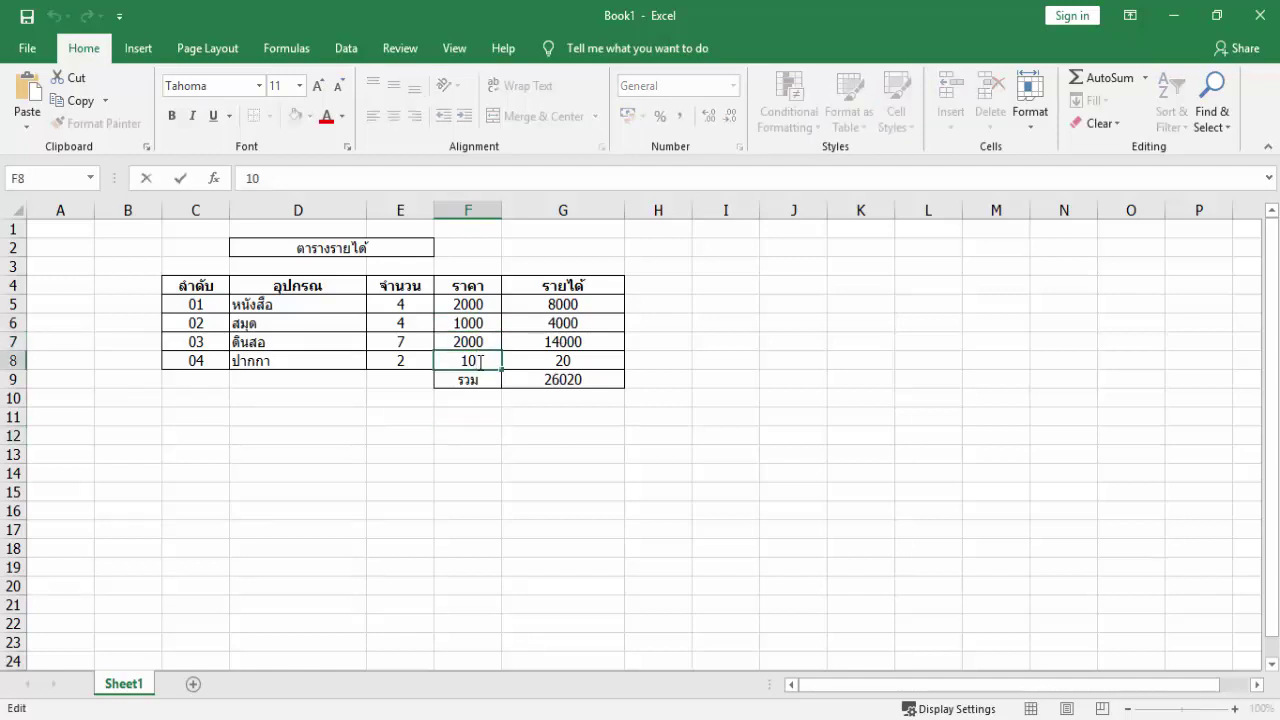
pyautogui.write('00')
pyautogui.click(634, 452)
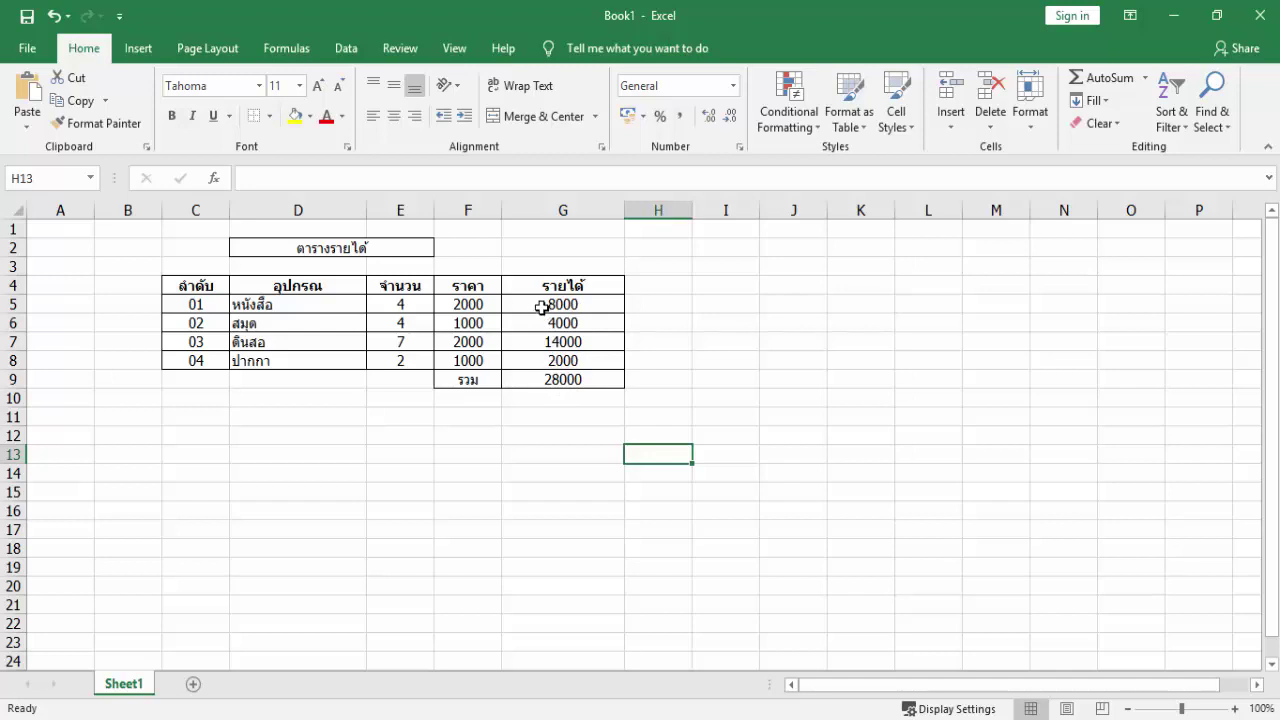
# Step: Select the revenue cells G5:G9 and bring up their right-click menu
pyautogui.click(566, 437)
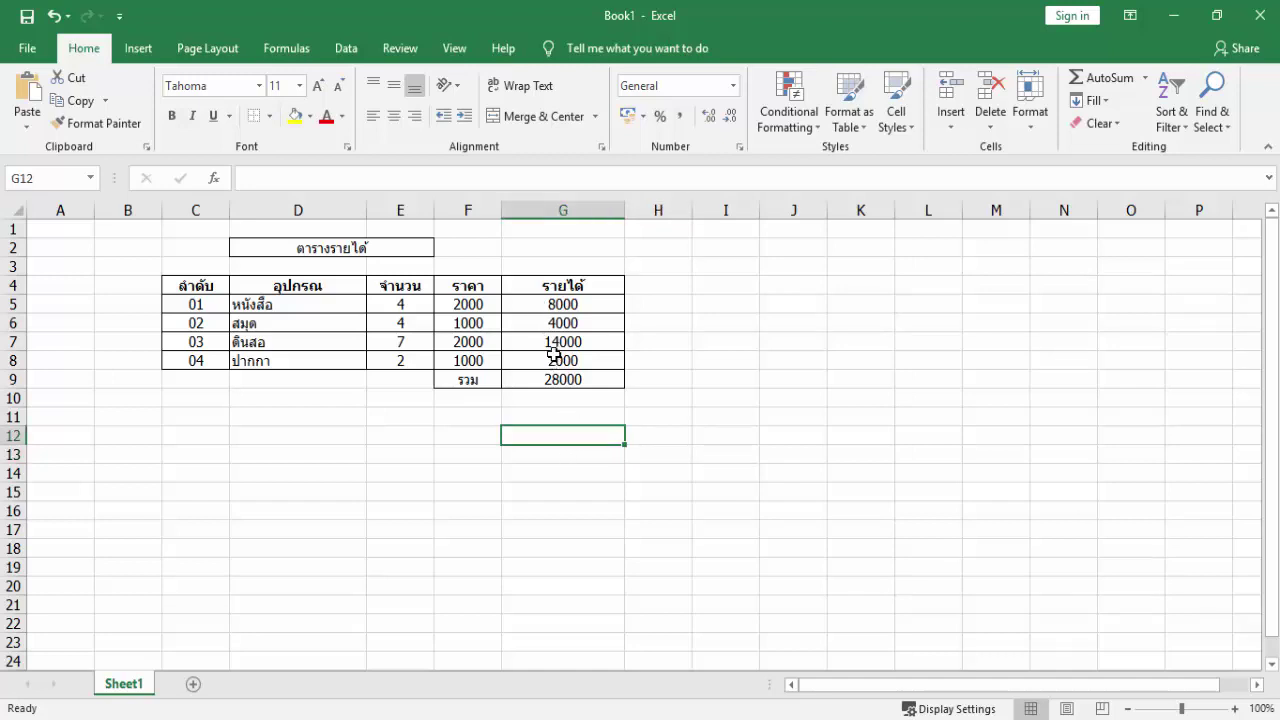
pyautogui.moveTo(548, 306); pyautogui.dragTo(554, 378)
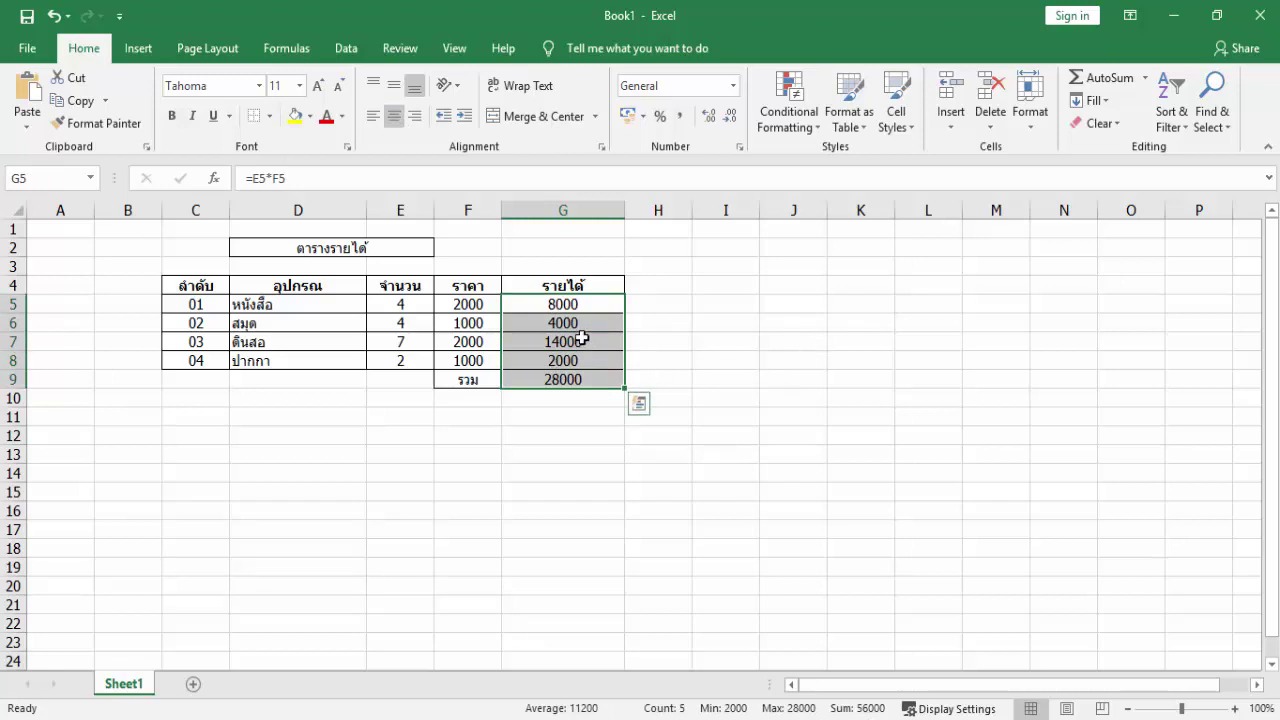
pyautogui.rightClick(534, 325)
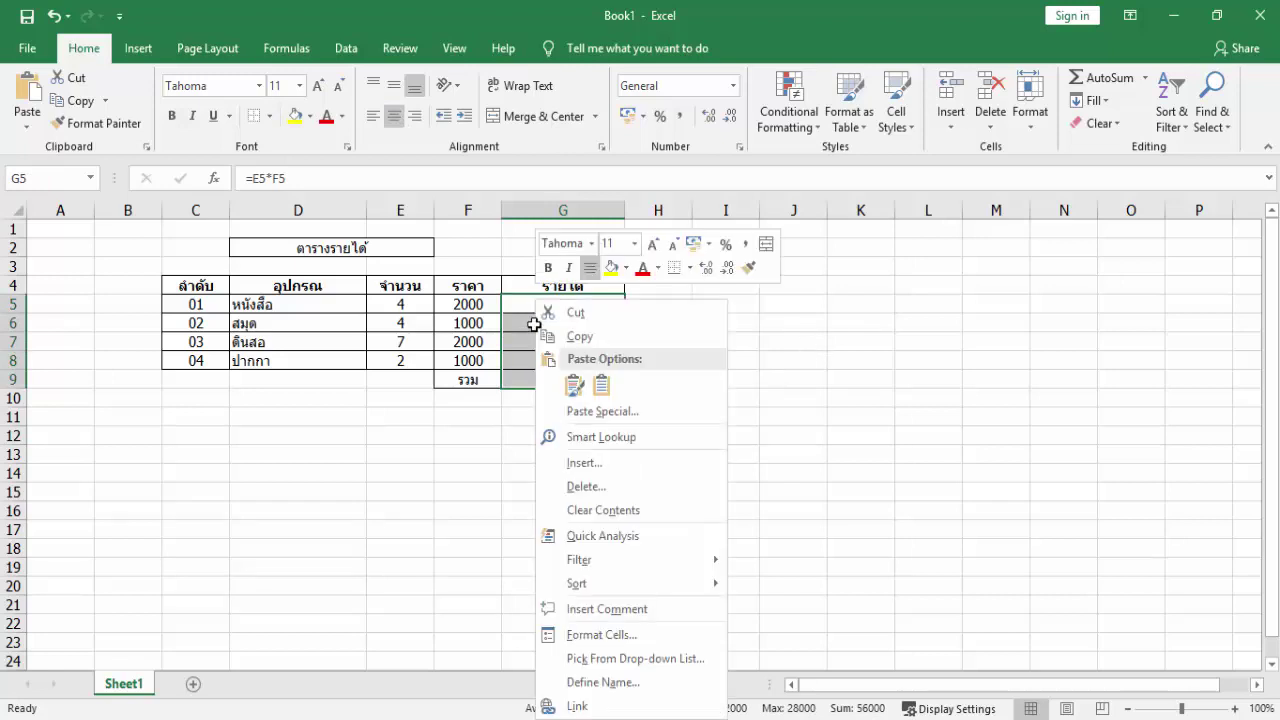
# Step: Format G5:G9 as Number with 2 decimals and a 1000 separator, e.g. 28,000.00
pyautogui.click(636, 637)
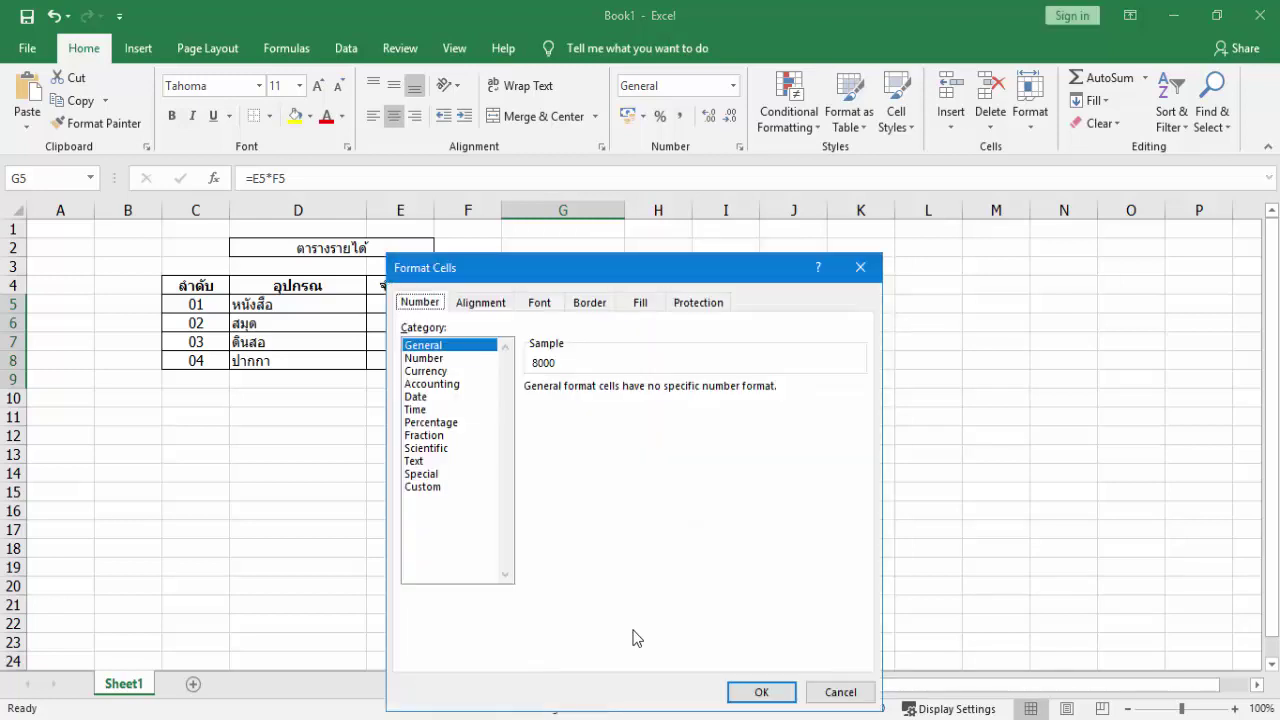
pyautogui.moveTo(630, 268); pyautogui.dragTo(911, 182)
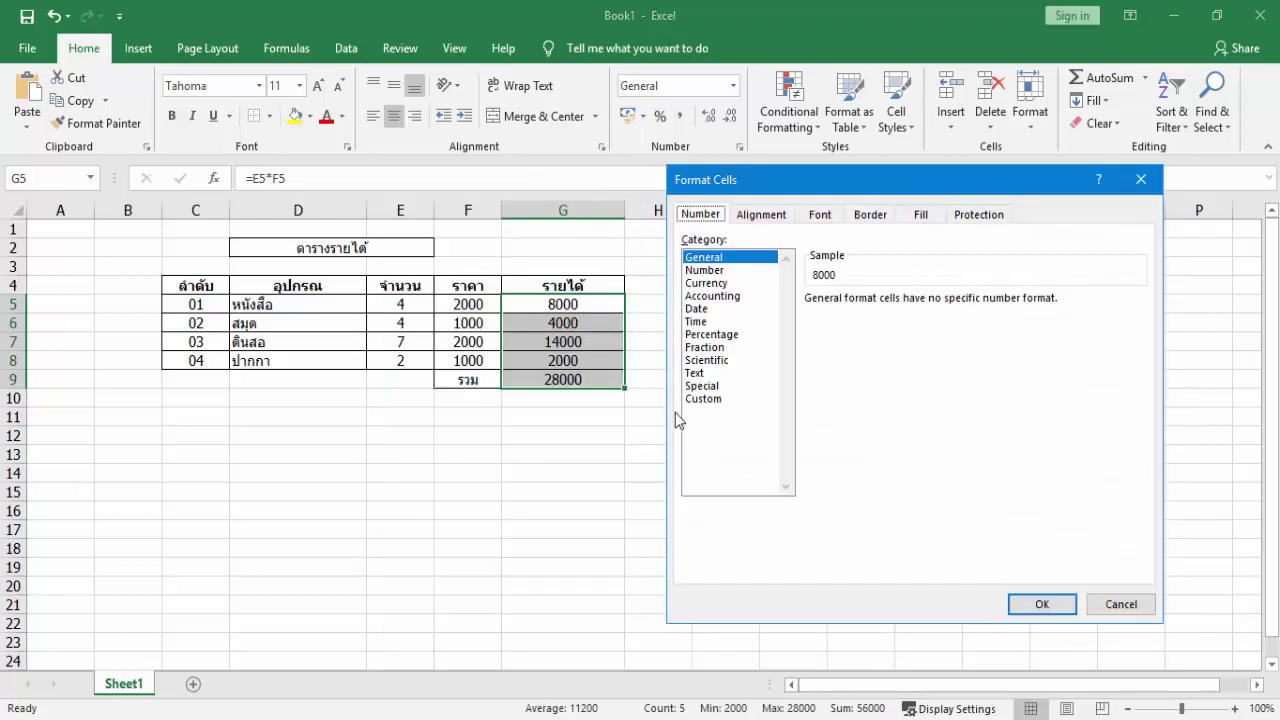
pyautogui.click(716, 271)
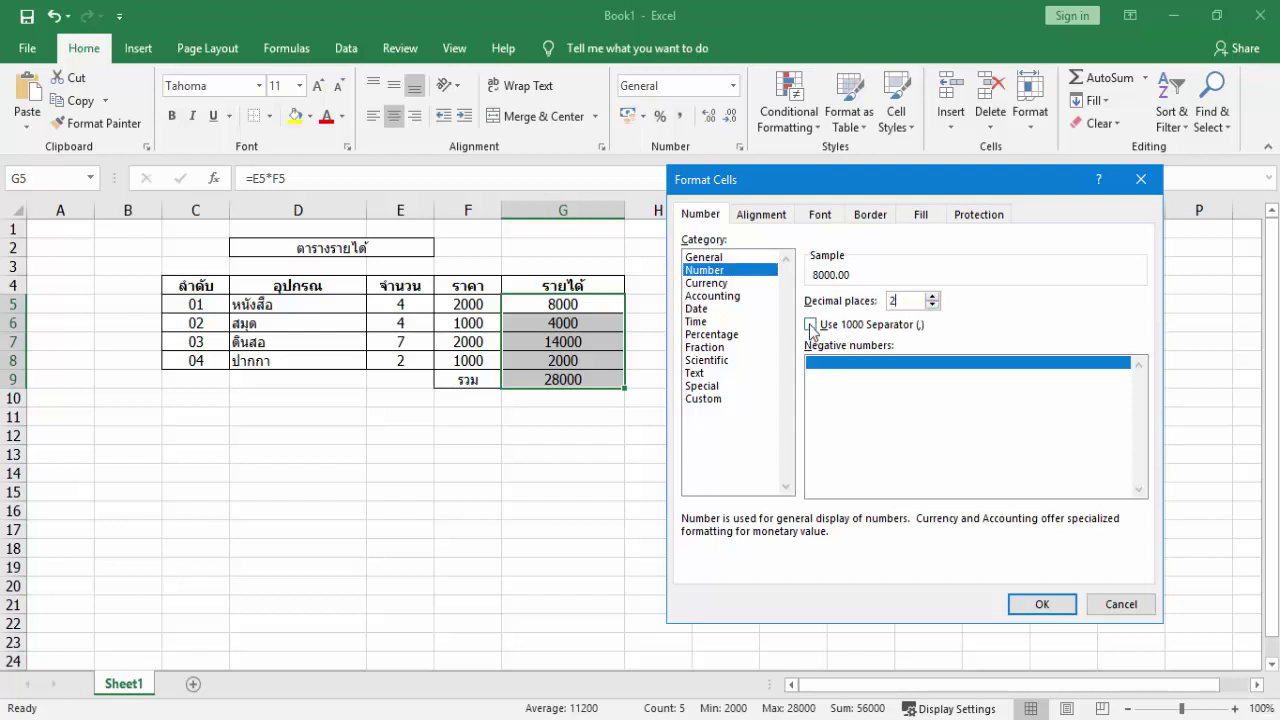
pyautogui.click(810, 325)
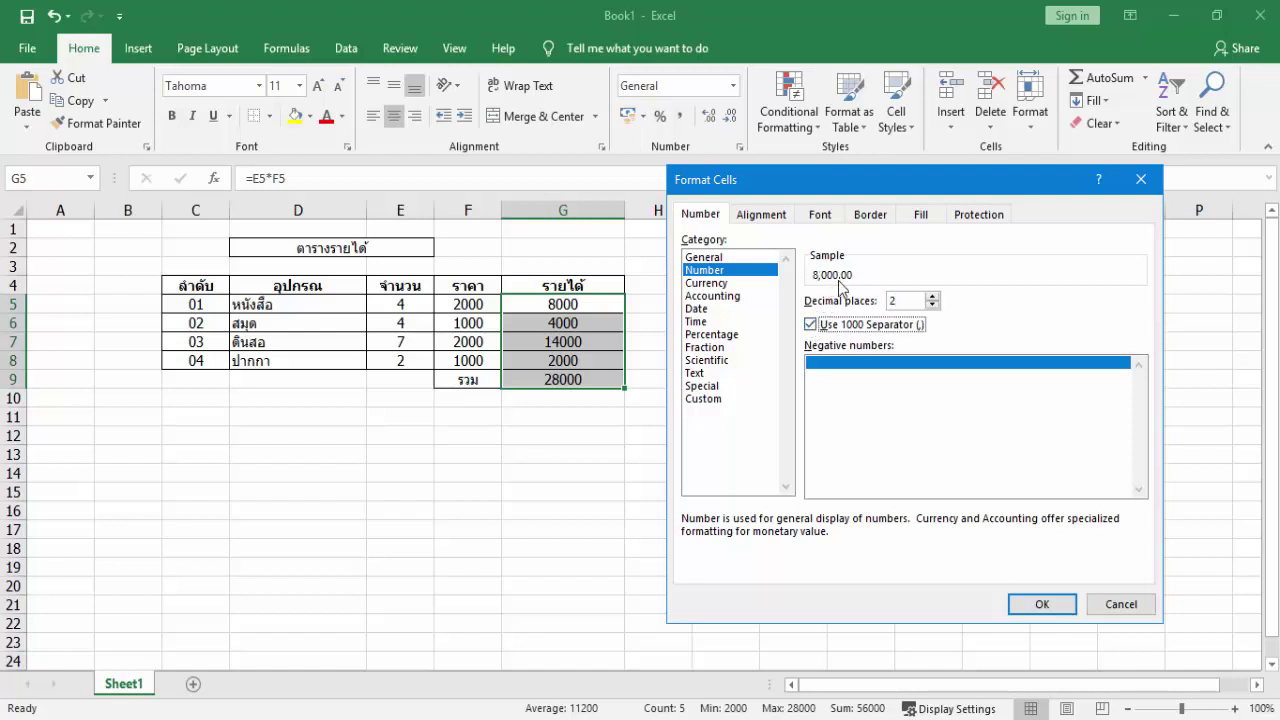
pyautogui.click(810, 328)
pyautogui.click(810, 328)
pyautogui.click(1041, 604)
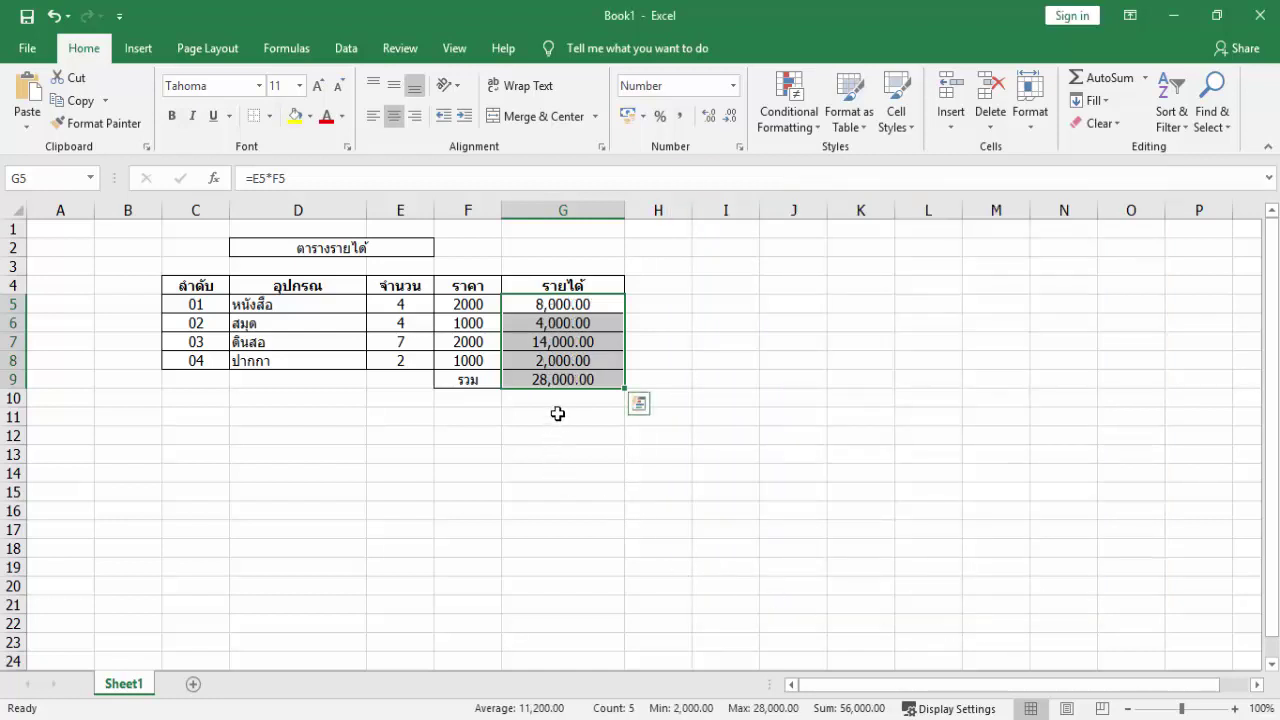
pyautogui.click(677, 305)
pyautogui.click(586, 302)
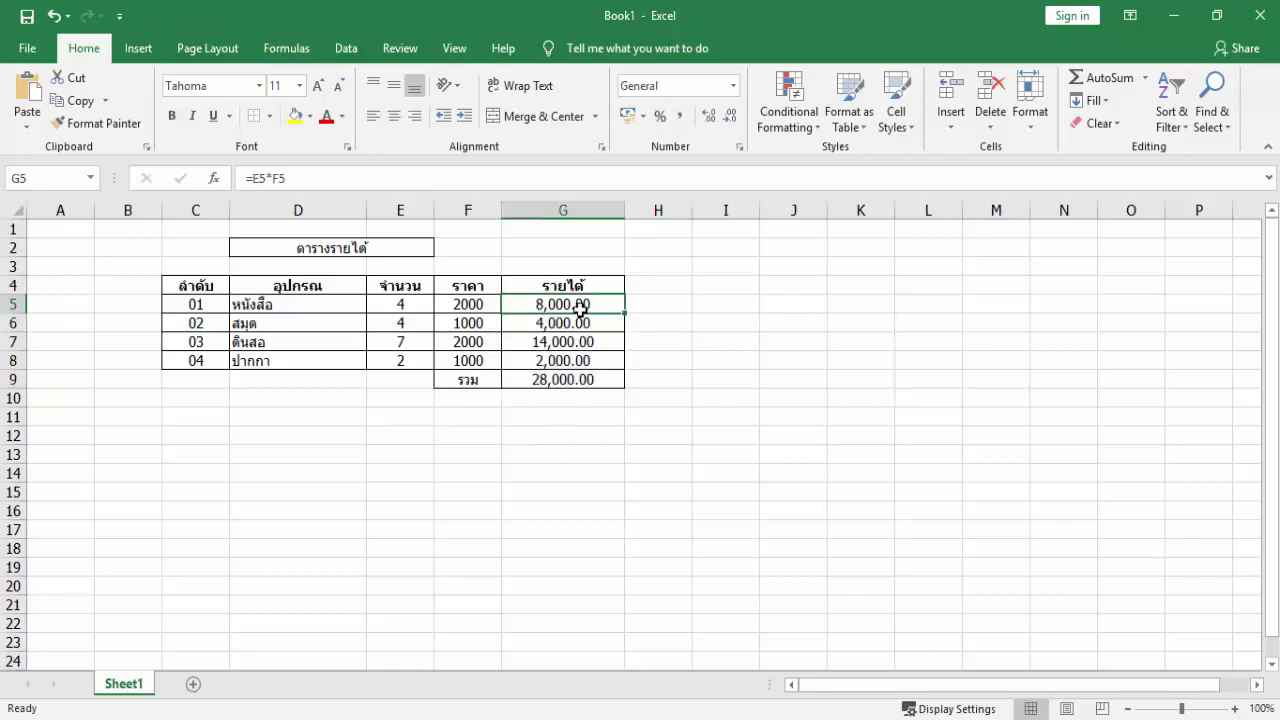
pyautogui.click(573, 450)
pyautogui.moveTo(560, 304); pyautogui.dragTo(560, 380)
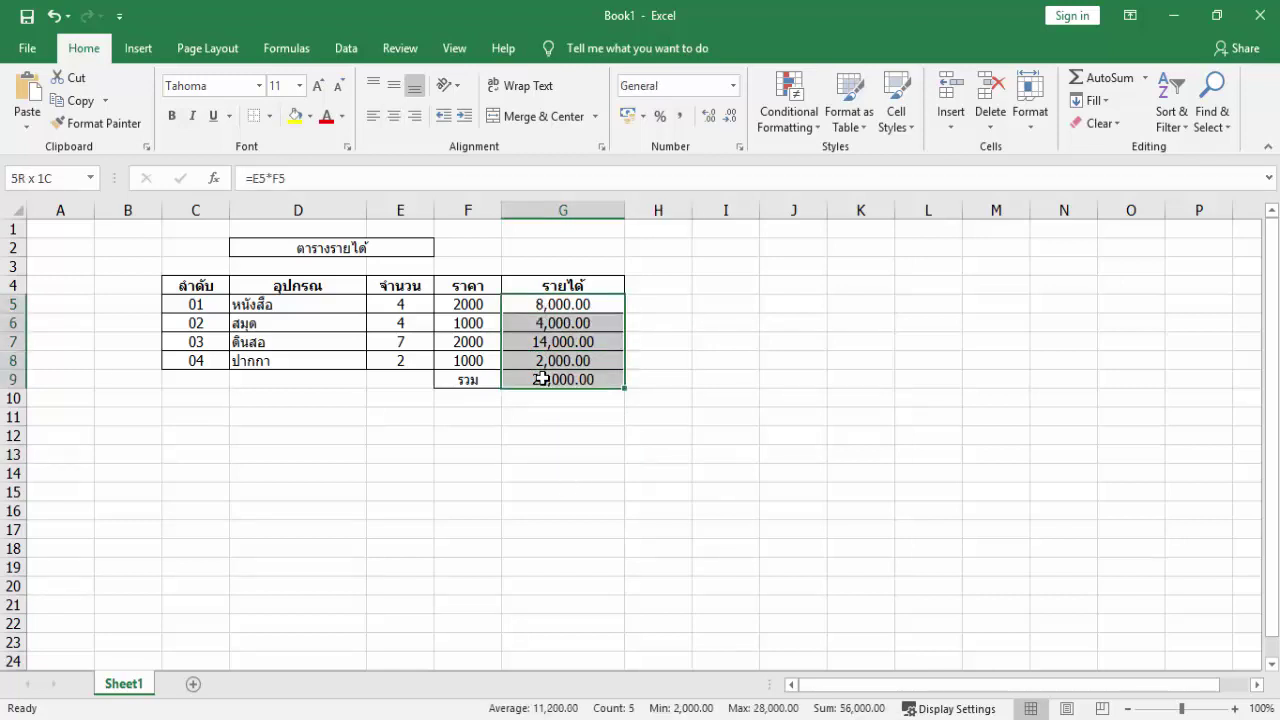